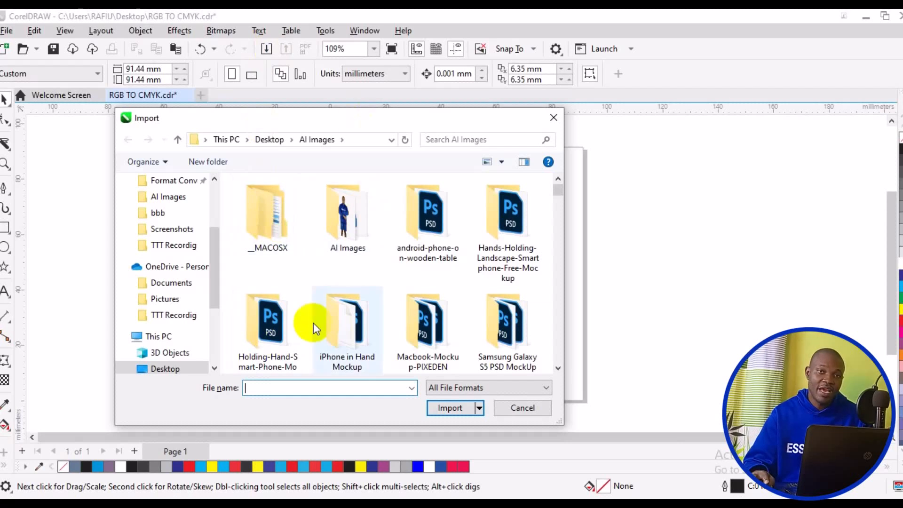
Step: Import IMG_20240306_114321_344 from the AI Images folder at roughly page height and place it beside the page
scroll(381, 306, "down", 5)
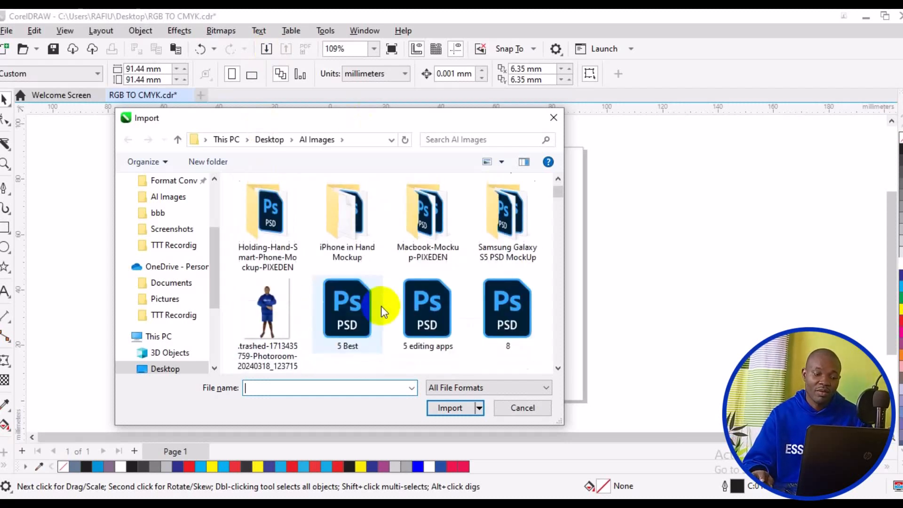
scroll(381, 305, "down", 12)
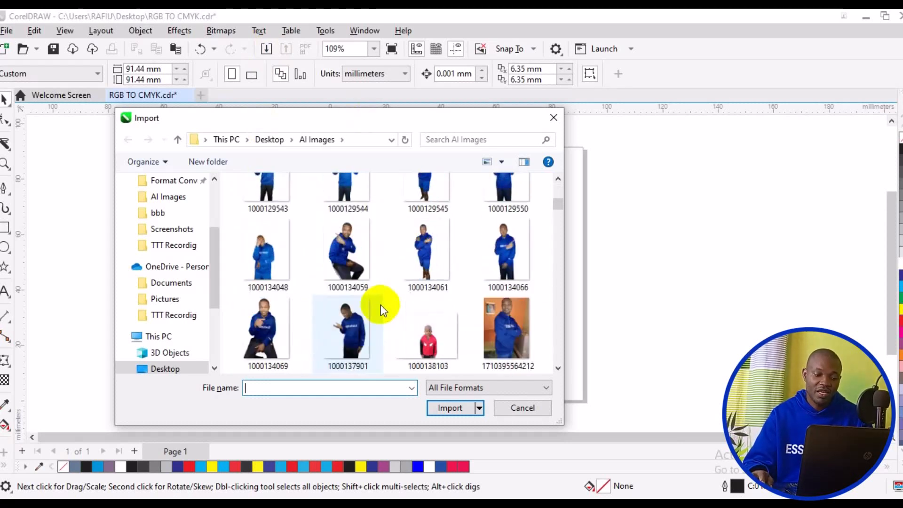
scroll(379, 304, "down", 8)
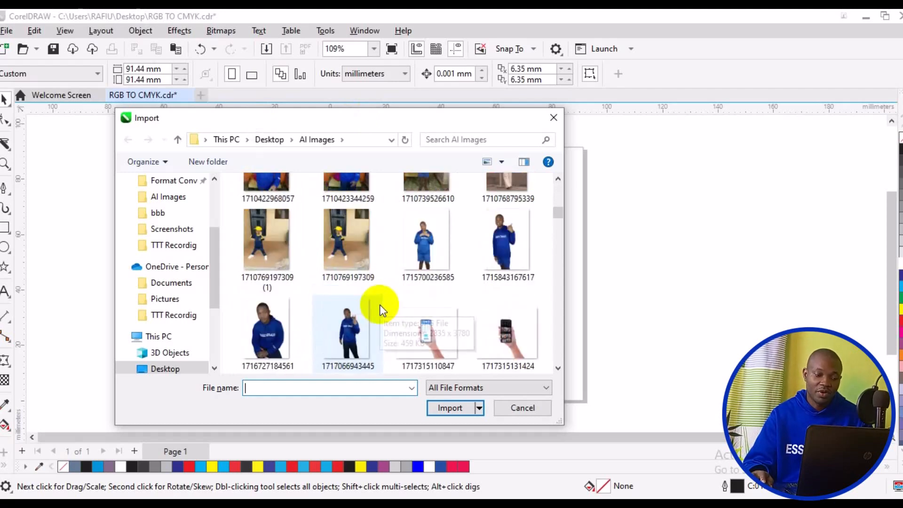
scroll(381, 308, "down", 10)
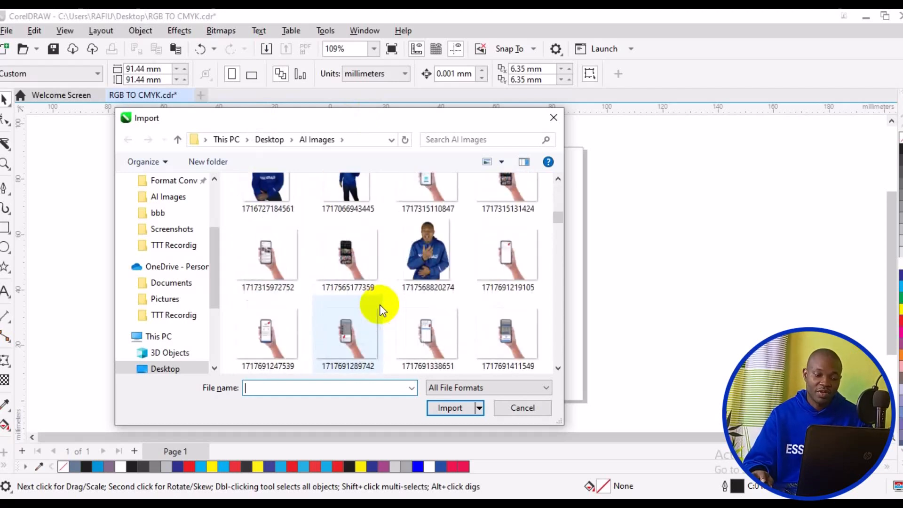
scroll(381, 308, "down", 5)
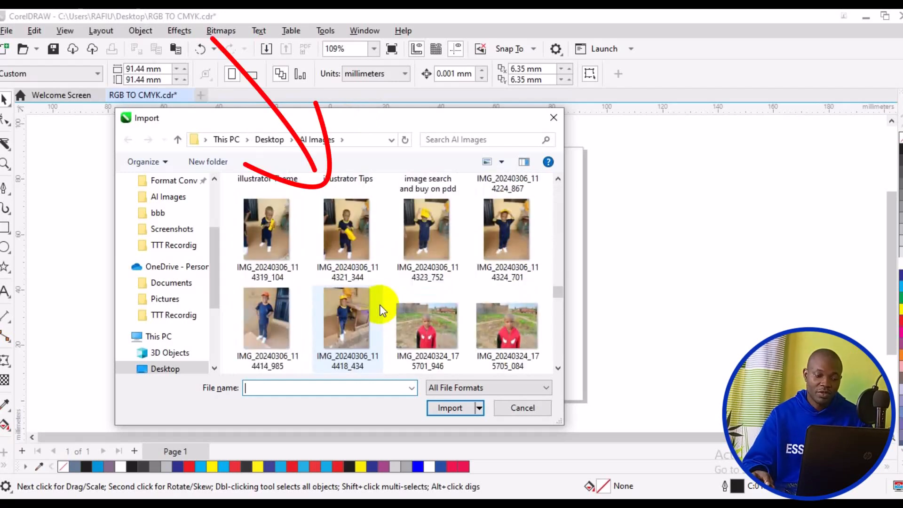
left_click(353, 250)
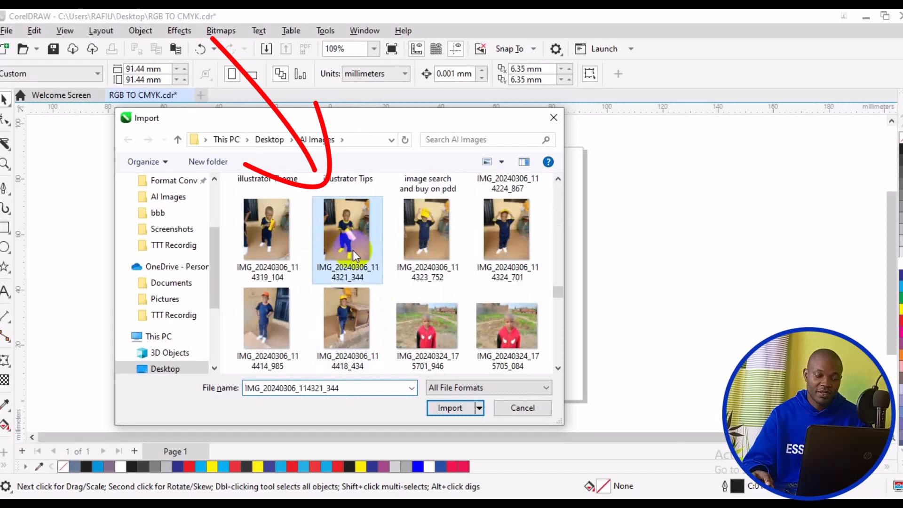
left_click(448, 407)
left_click_drag(286, 148, 588, 400)
left_click_drag(410, 329, 193, 332)
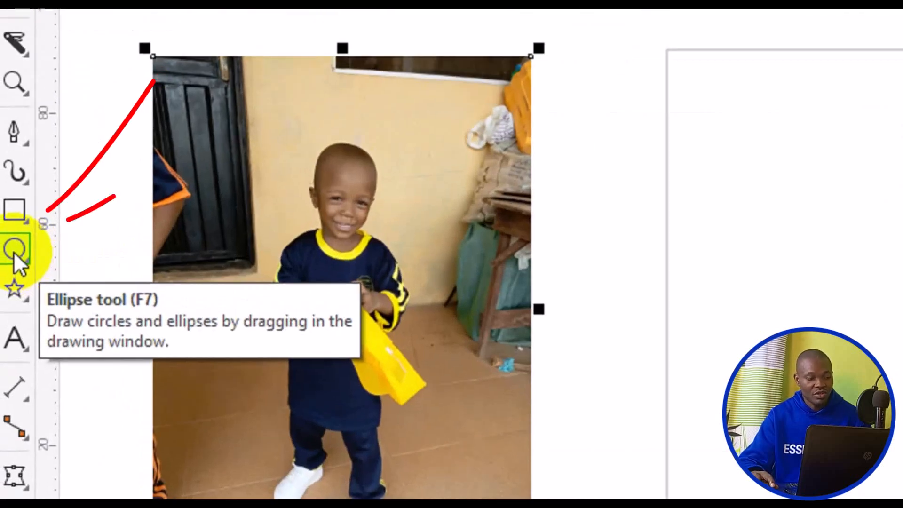
Step: Draw a circle centred on the page and scale it about its centre to about 34.7 mm in diameter
left_click(13, 252)
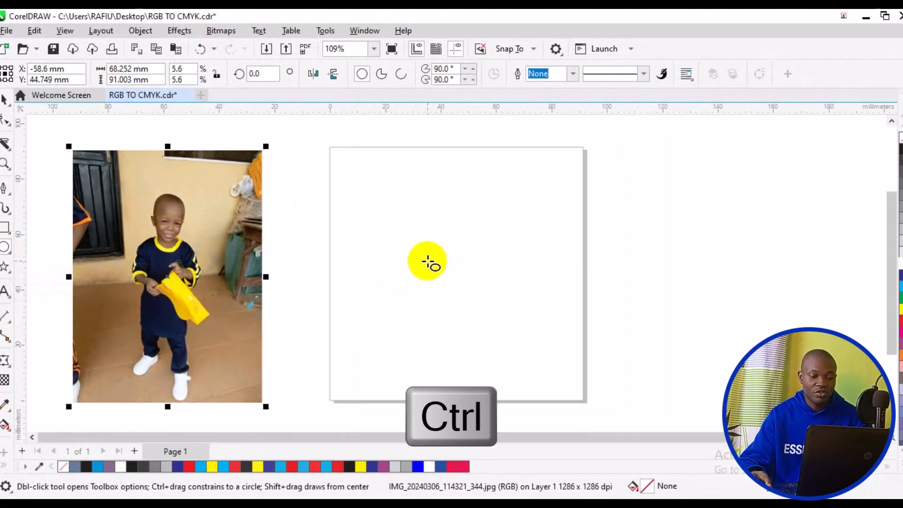
mouse_move(422, 254)
left_mouse_down()
mouse_move(487, 320)
mouse_move(574, 381)
mouse_move(551, 351)
left_mouse_up()
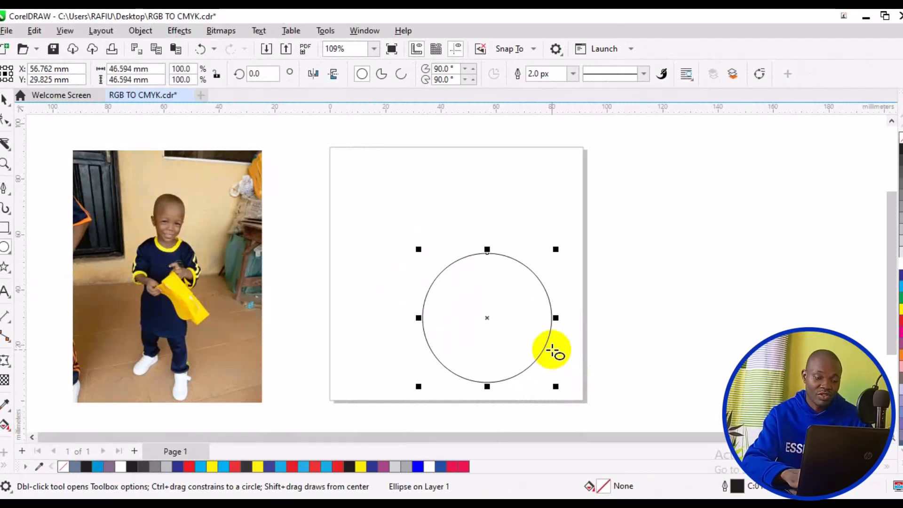
key("p")
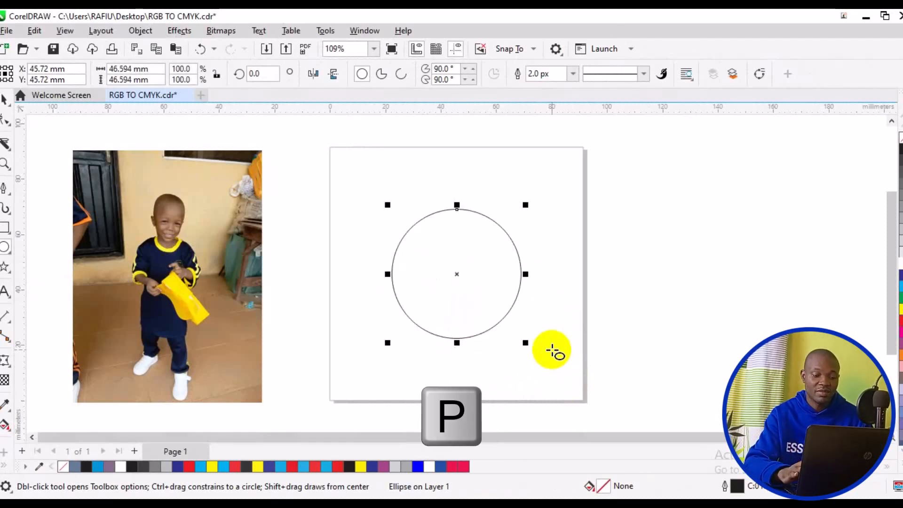
key("space")
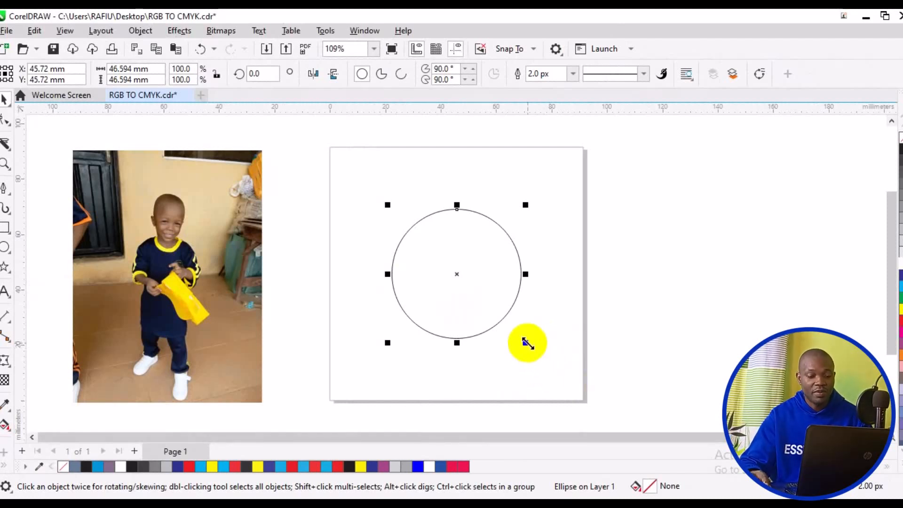
left_click_drag(526, 343, 519, 327)
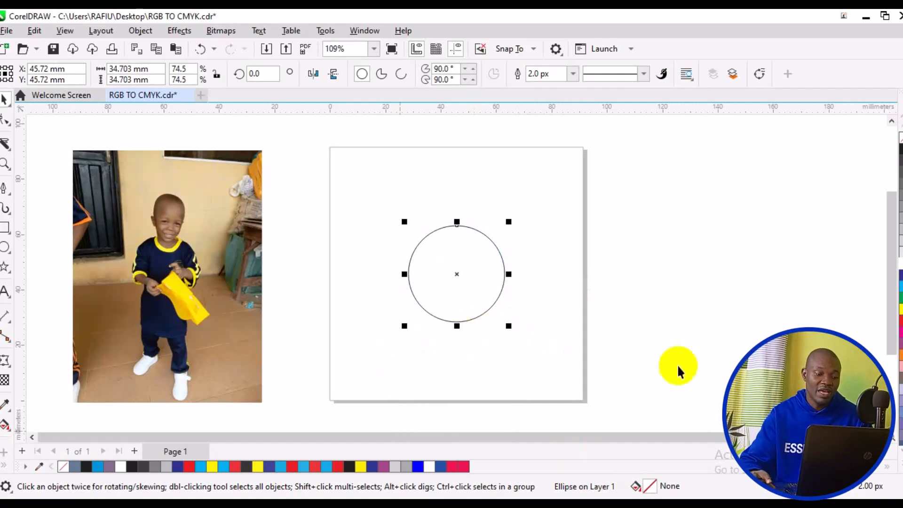
Step: PowerClip the imported photo inside the circle on the page
left_click(244, 301)
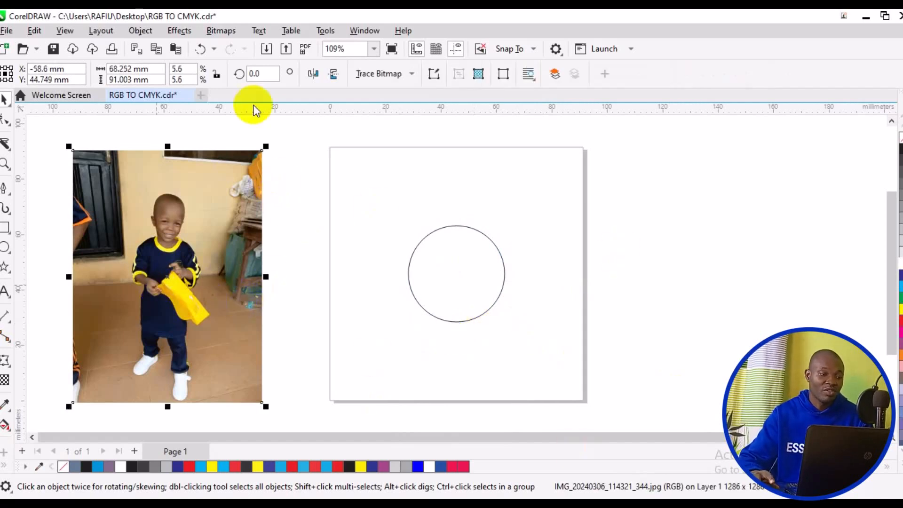
left_click(141, 33)
mouse_move(196, 52)
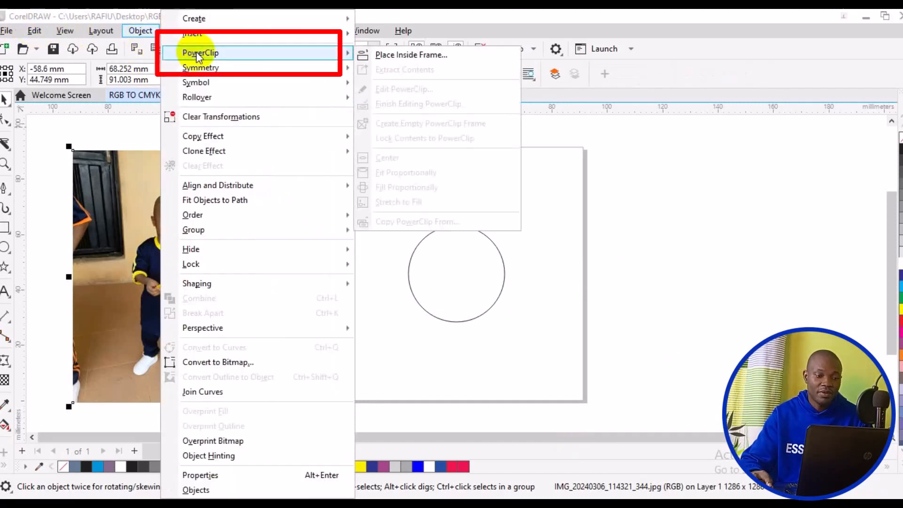
left_click(404, 55)
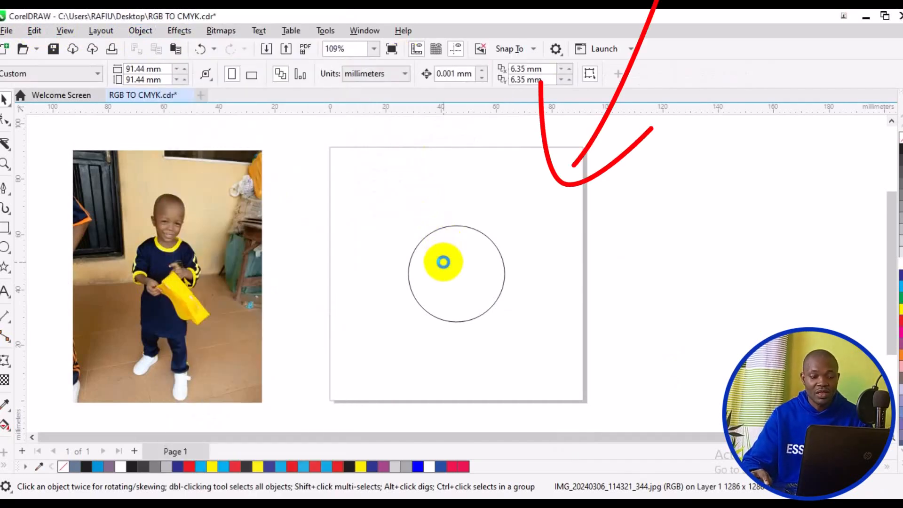
left_click(442, 262)
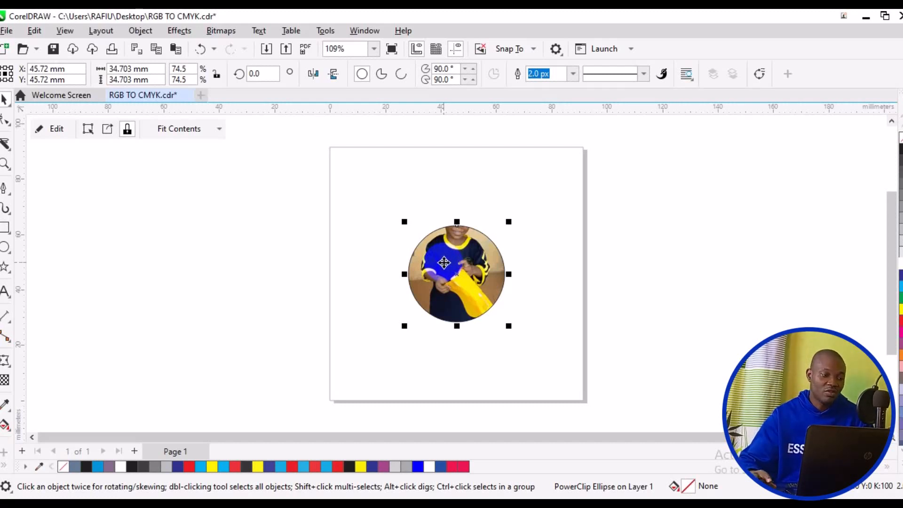
Step: Edit the PowerClip contents, enlarging the photo to about 81.9 × 109.2 mm and positioning the boy's face within the circle
left_click(57, 129)
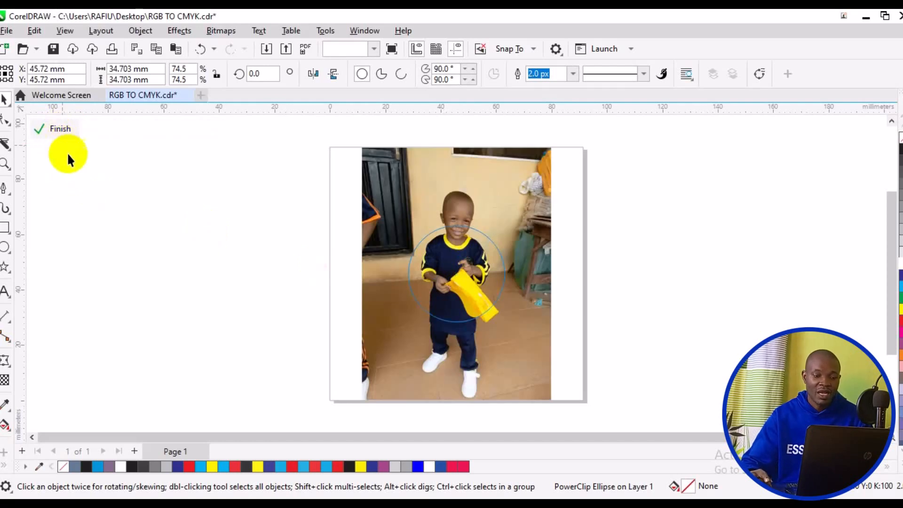
left_click(483, 366)
left_click_drag(478, 368, 486, 427)
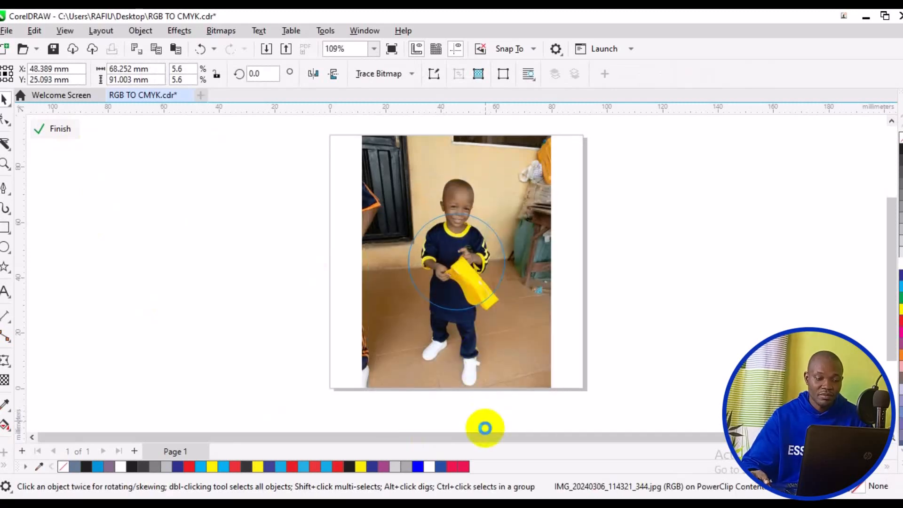
left_click_drag(494, 379, 479, 366)
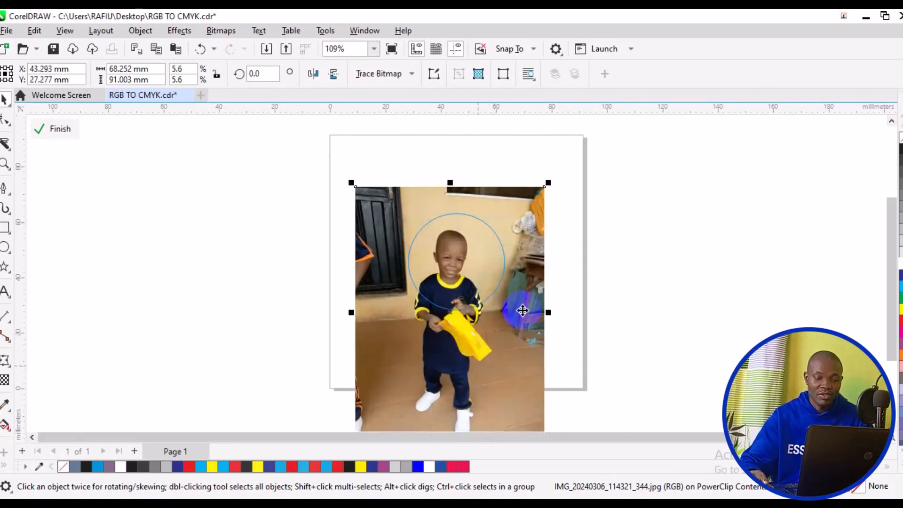
left_click_drag(548, 179, 659, 128)
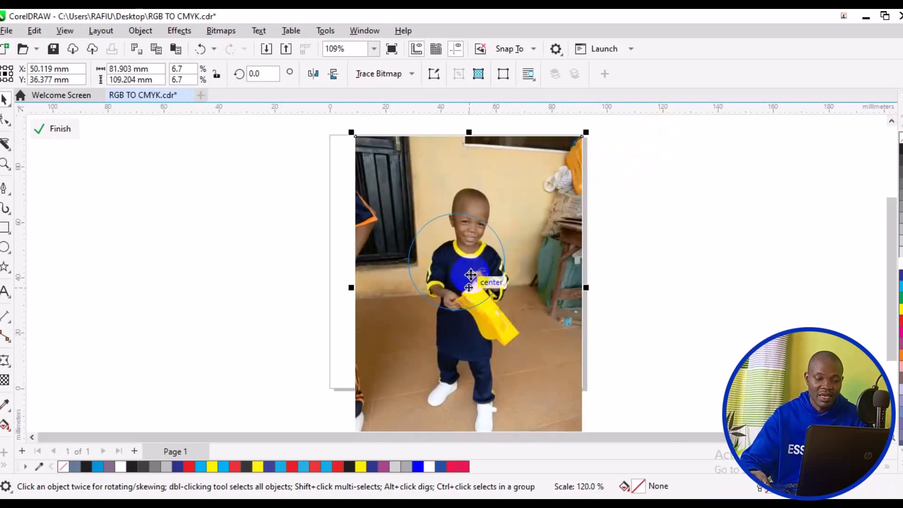
left_click_drag(474, 260, 474, 328)
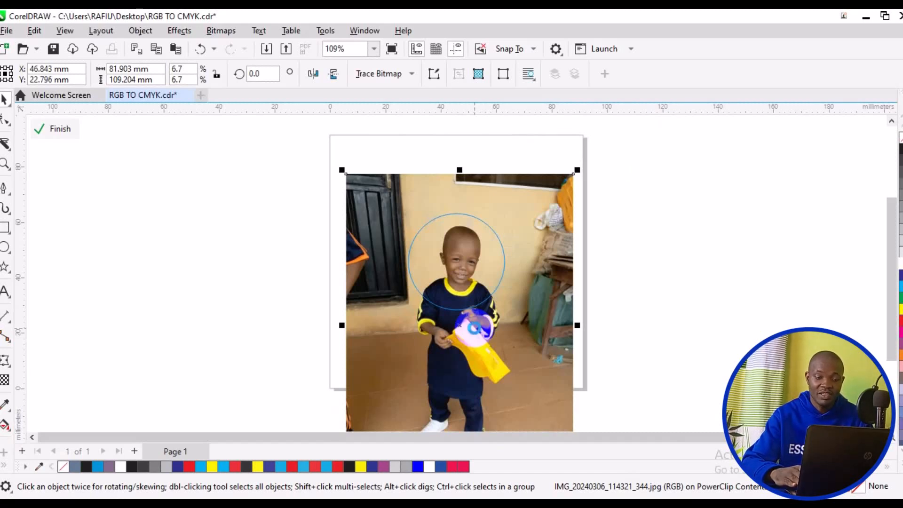
left_click(474, 328)
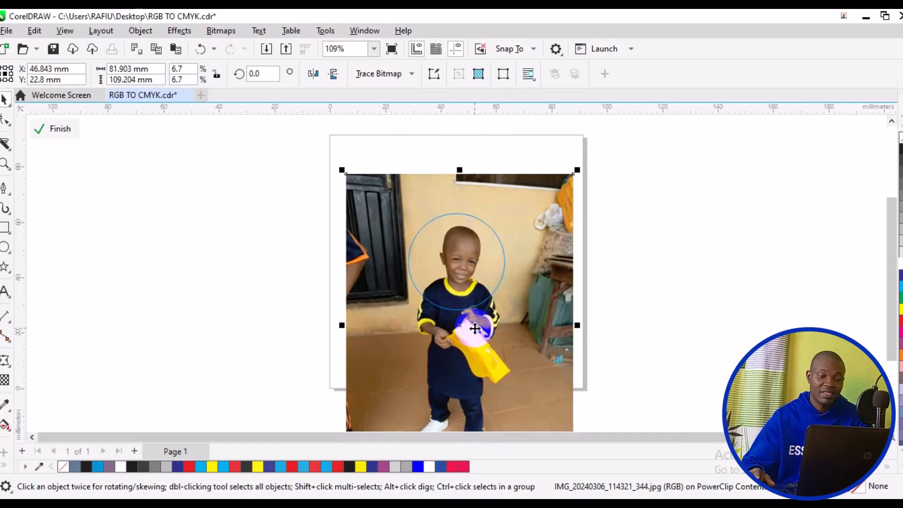
Step: Mirror the photo horizontally, refit it at about 85.5 × 114 mm around the face and finish editing the PowerClip
left_click(314, 74)
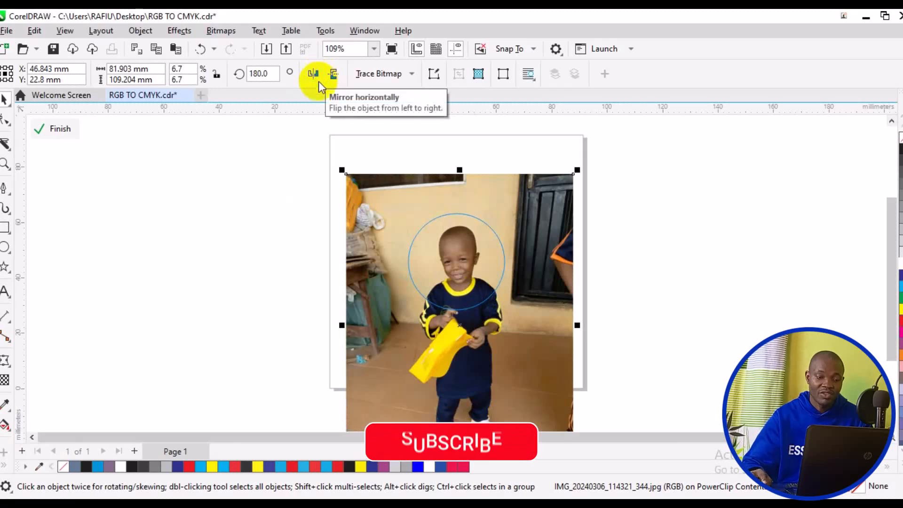
left_click_drag(488, 375, 487, 368)
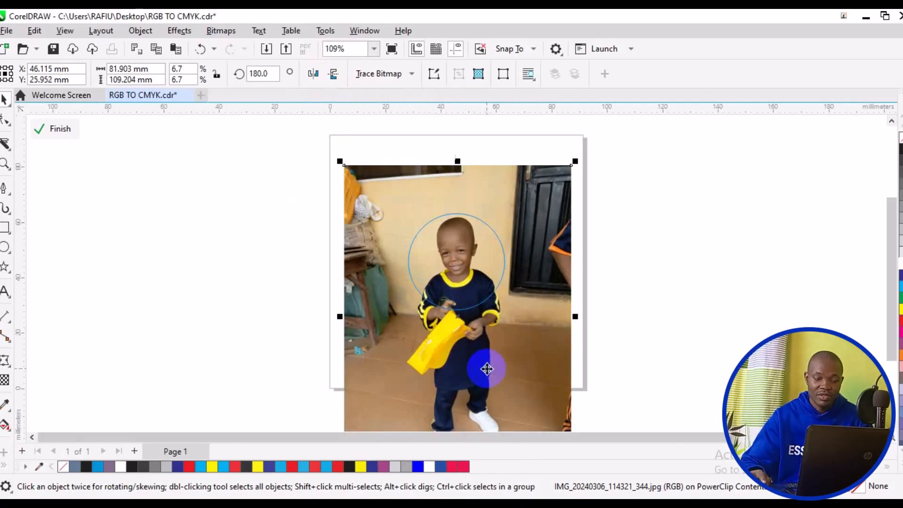
left_click_drag(572, 161, 586, 146)
left_click_drag(494, 316, 495, 338)
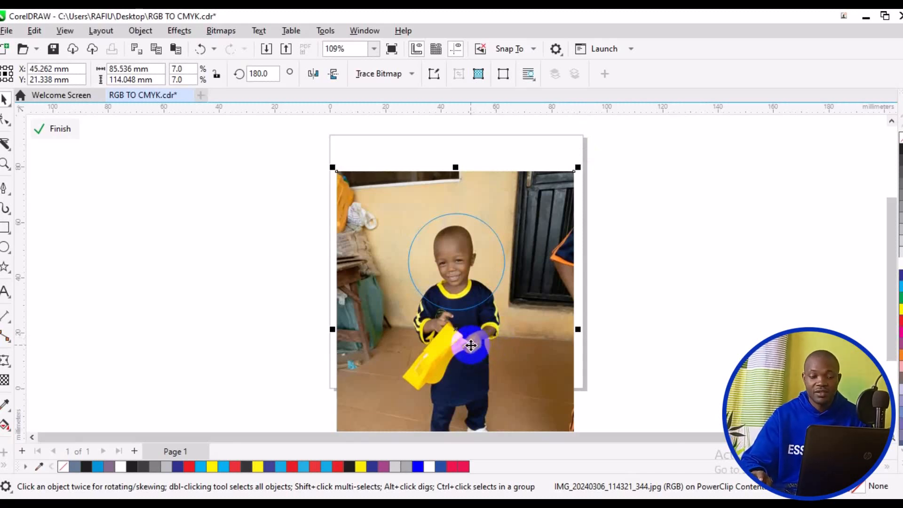
left_click(52, 128)
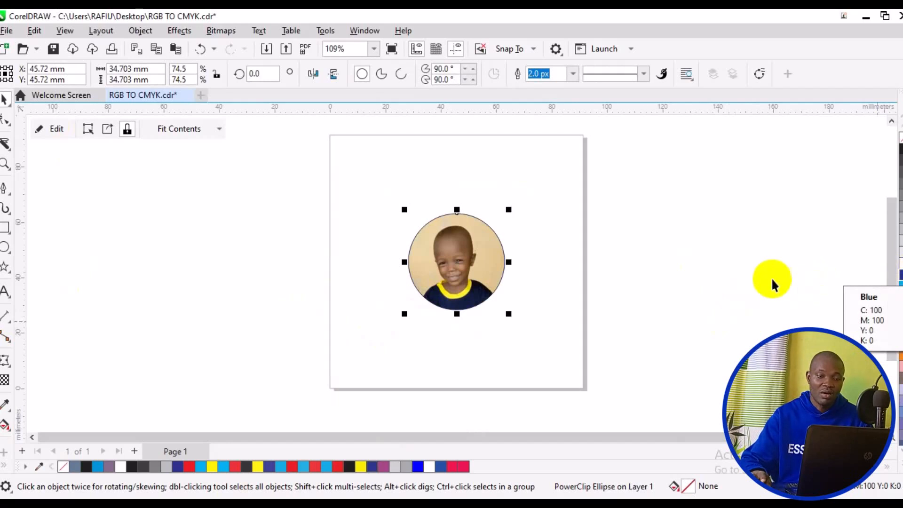
Step: Set the circular photo frame's outline width to 16 px
left_click(573, 74)
left_click(570, 188)
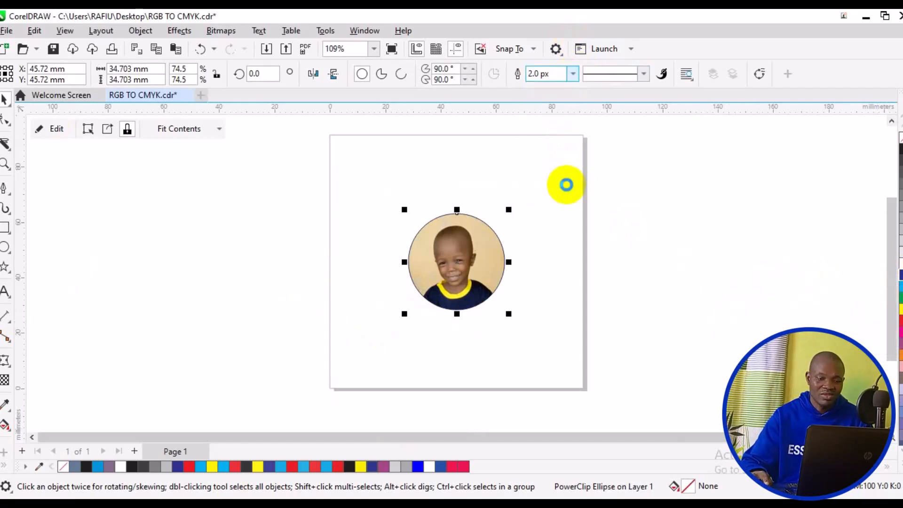
left_click(573, 73)
left_click(546, 179)
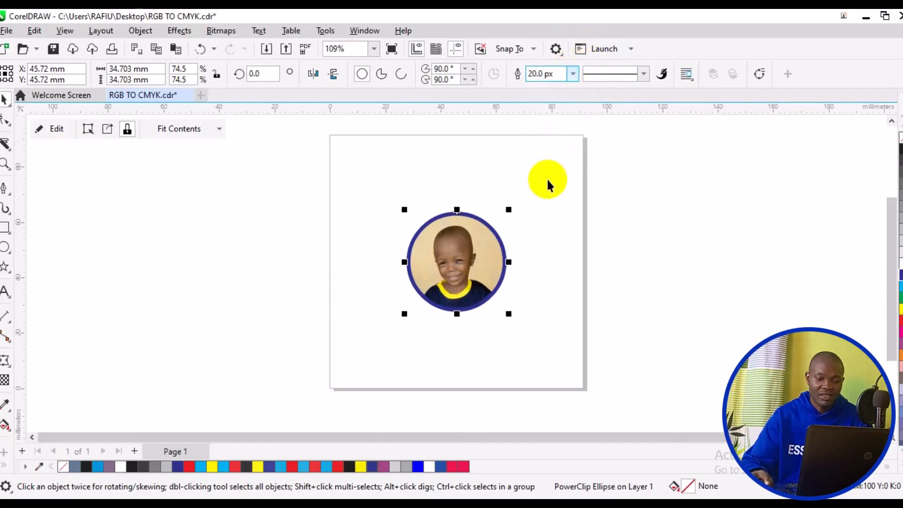
Step: Shift the circular photo toward the page's right edge and enlarge it to about 49.5 mm in diameter
left_click_drag(501, 273, 548, 277)
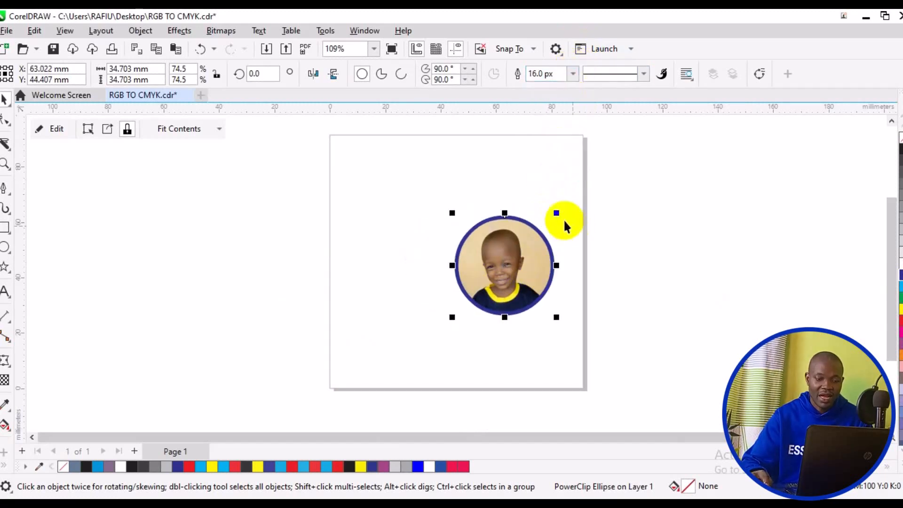
left_click_drag(559, 210, 585, 191)
left_click_drag(583, 194, 579, 194)
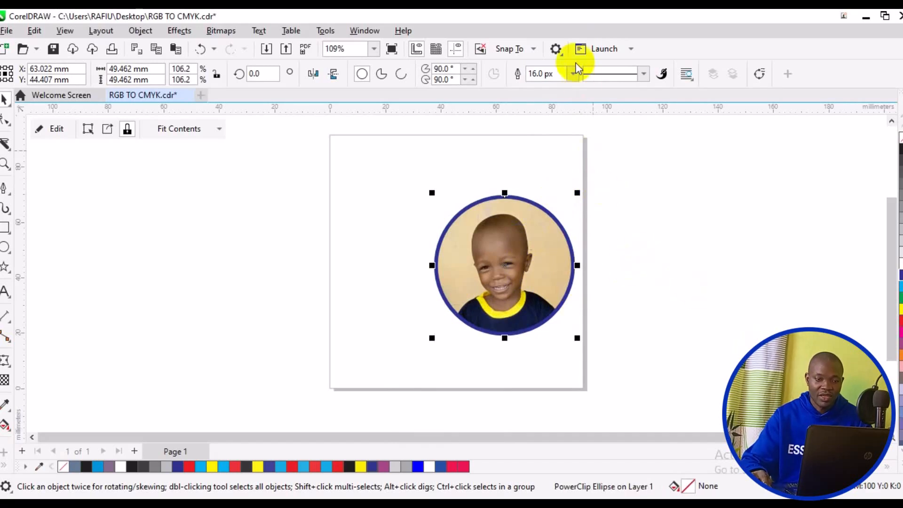
Step: Set the enlarged circular frame's outline width to 20 px and deselect it
left_click(545, 75)
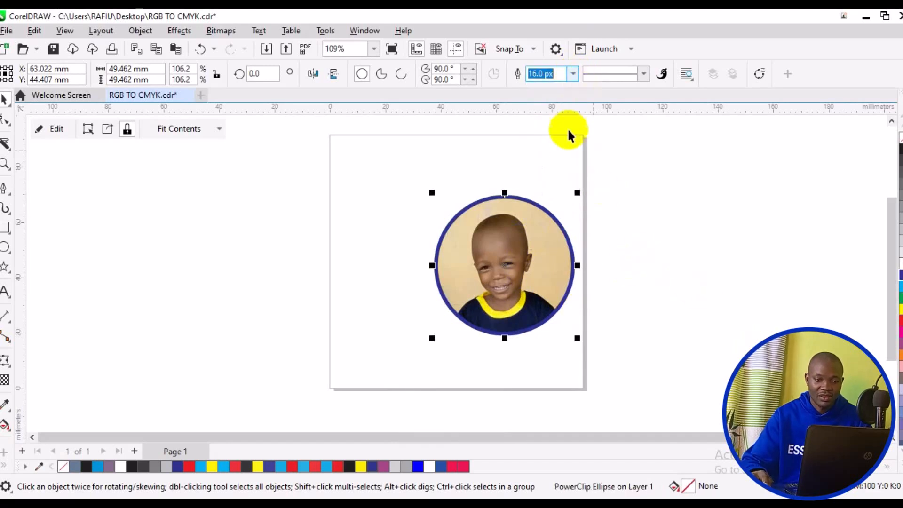
left_click(573, 73)
left_click(560, 189)
left_click(642, 289)
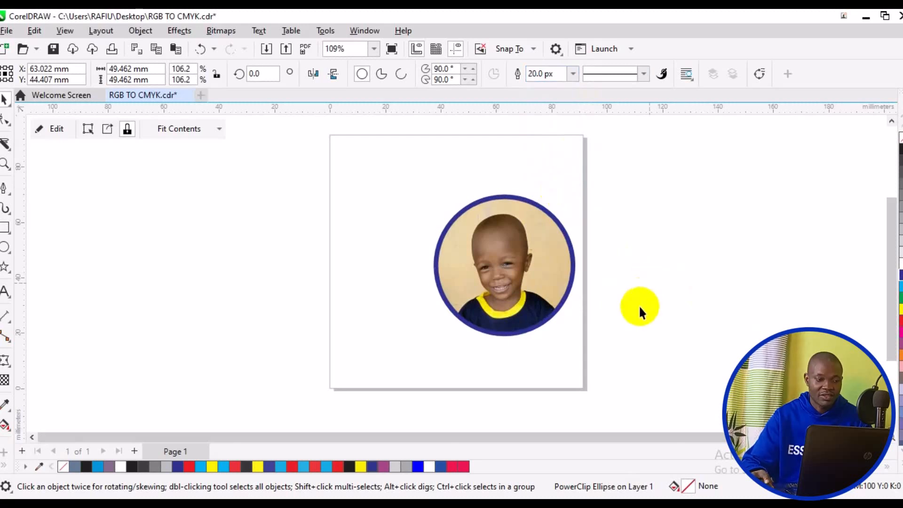